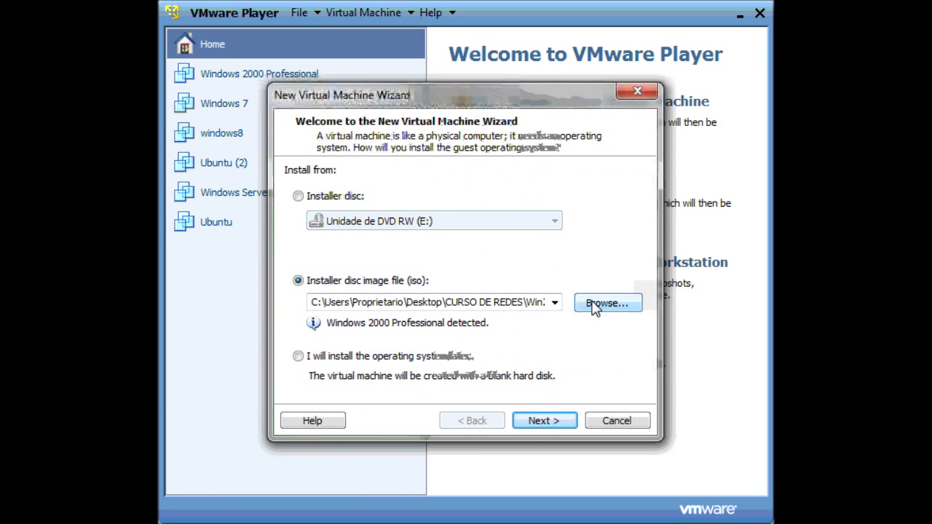
# Browse the CURSO DE REDES and Documentos folders for the Windows Server 2003 disc image.
pyautogui.click(594, 308)
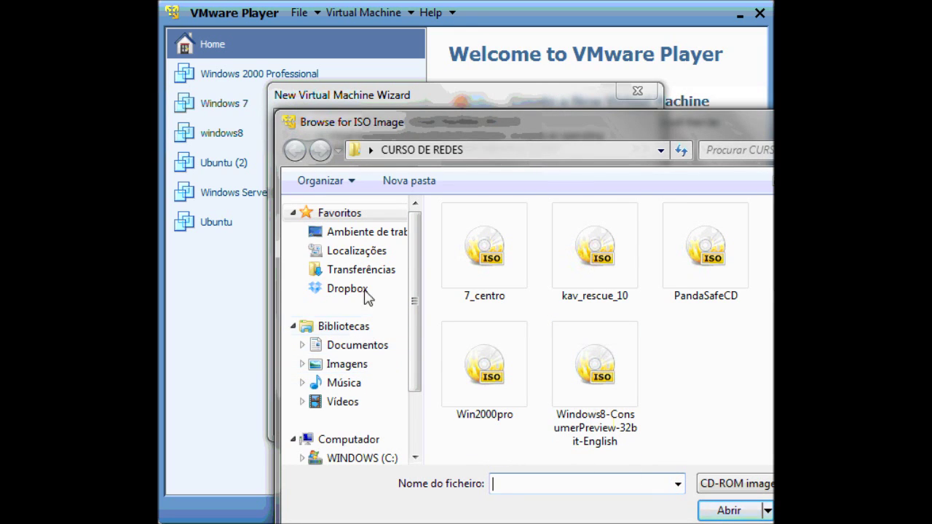
pyautogui.click(362, 241)
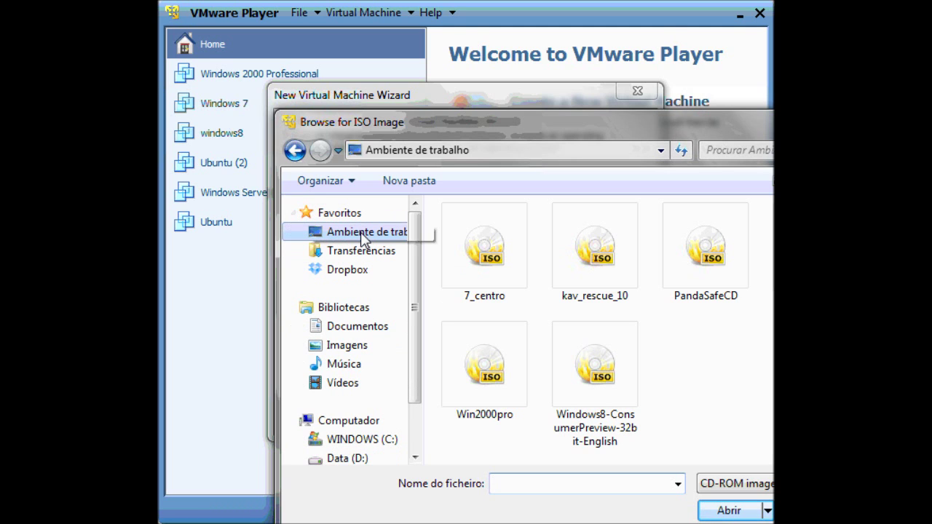
pyautogui.doubleClick(576, 440)
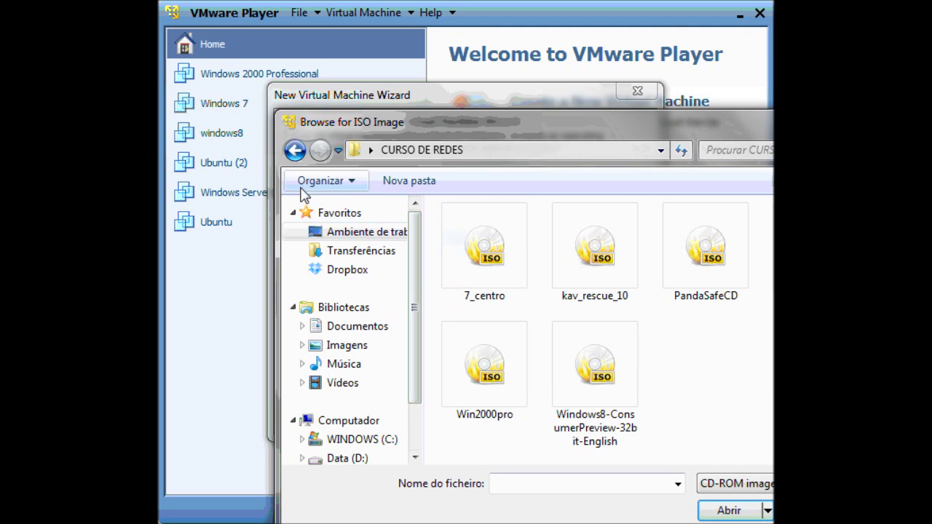
pyautogui.click(297, 155)
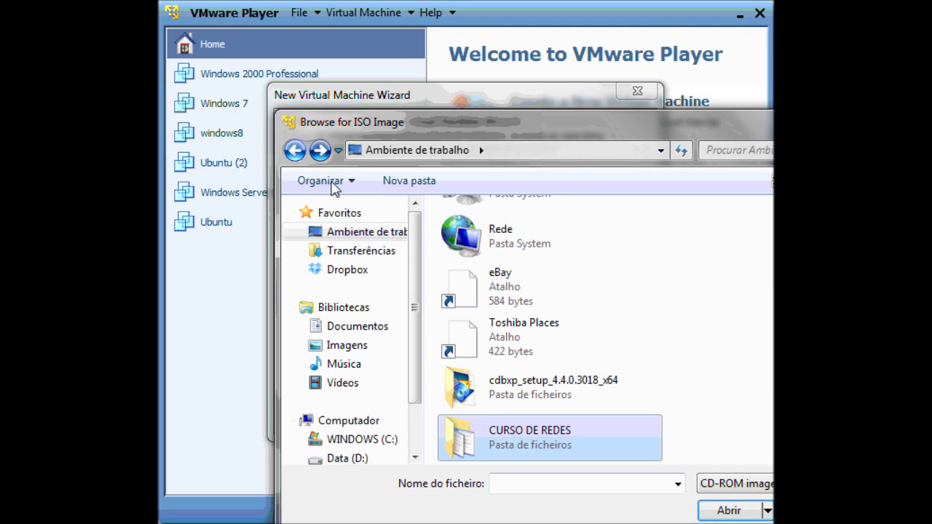
pyautogui.click(375, 328)
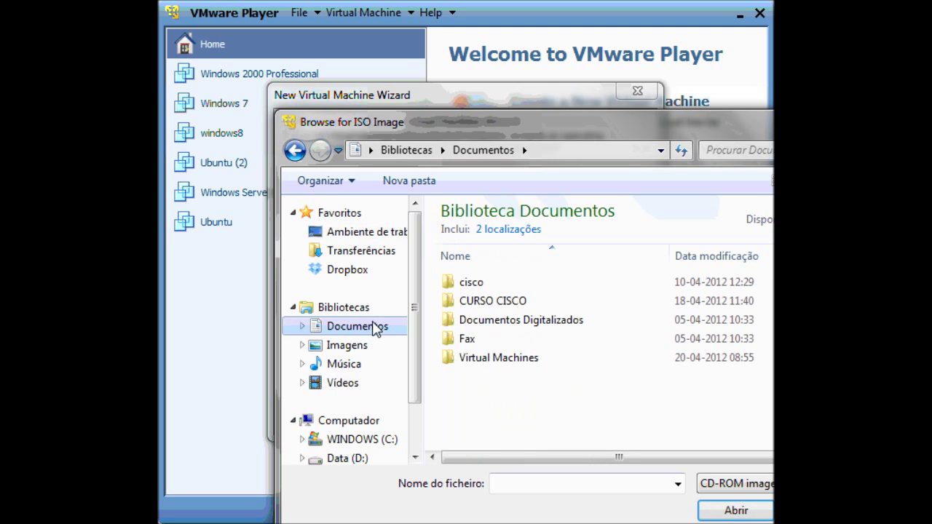
pyautogui.click(487, 302)
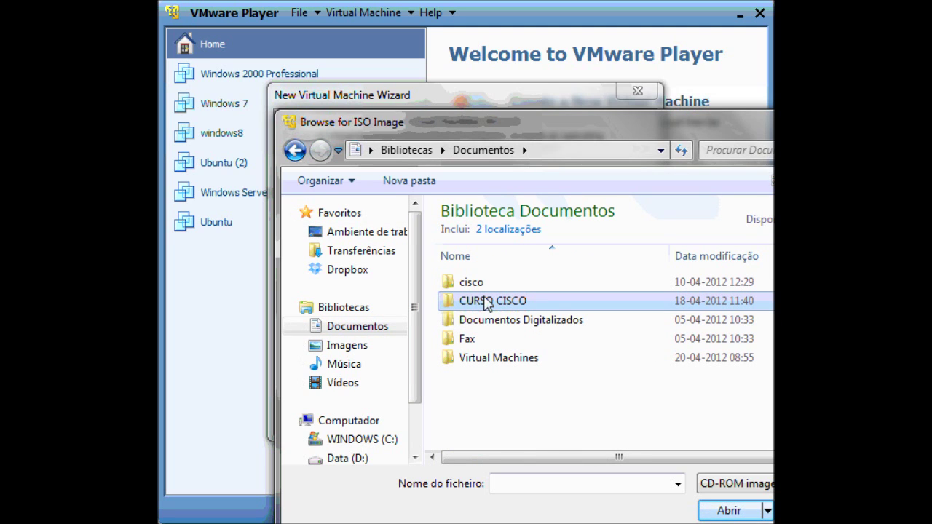
pyautogui.click(486, 302)
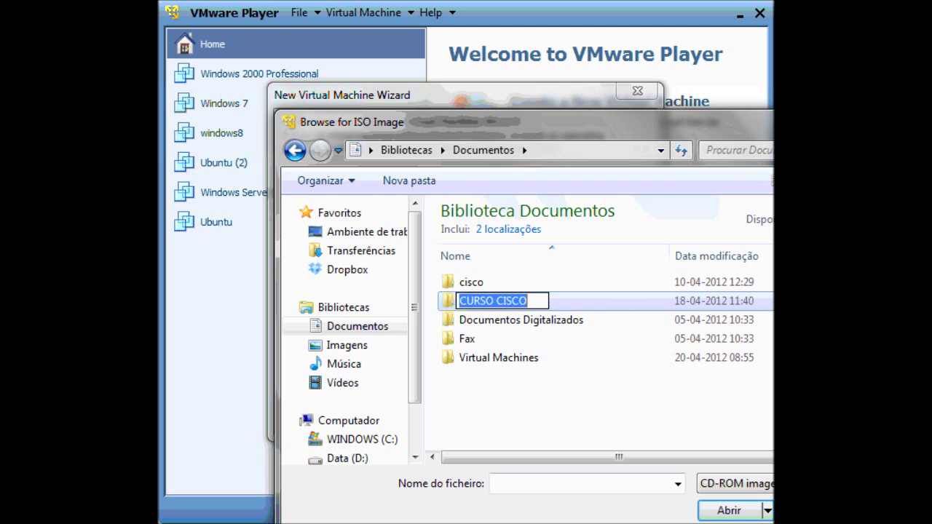
pyautogui.click(294, 151)
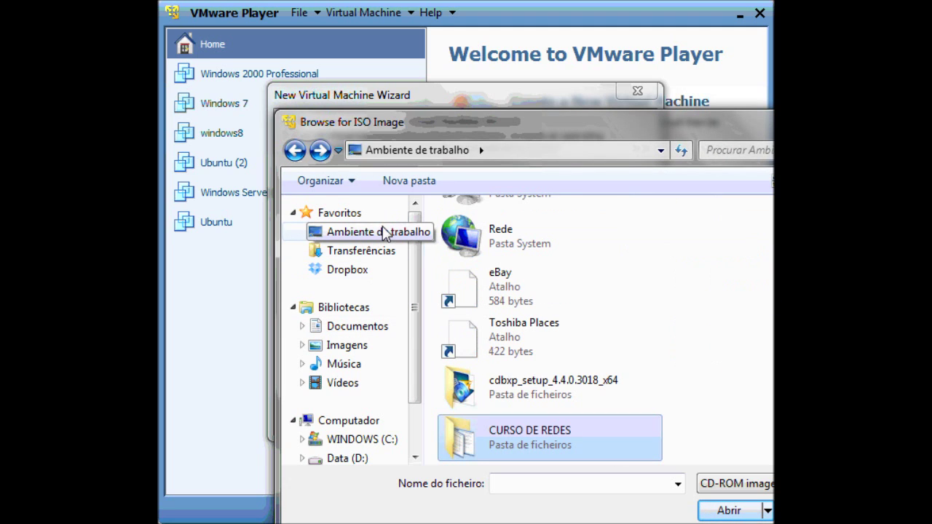
# Choose the Windows 2003 Server ISO from the desktop folder "windows 2003 server" as the installer disc image.
pyautogui.click(384, 233)
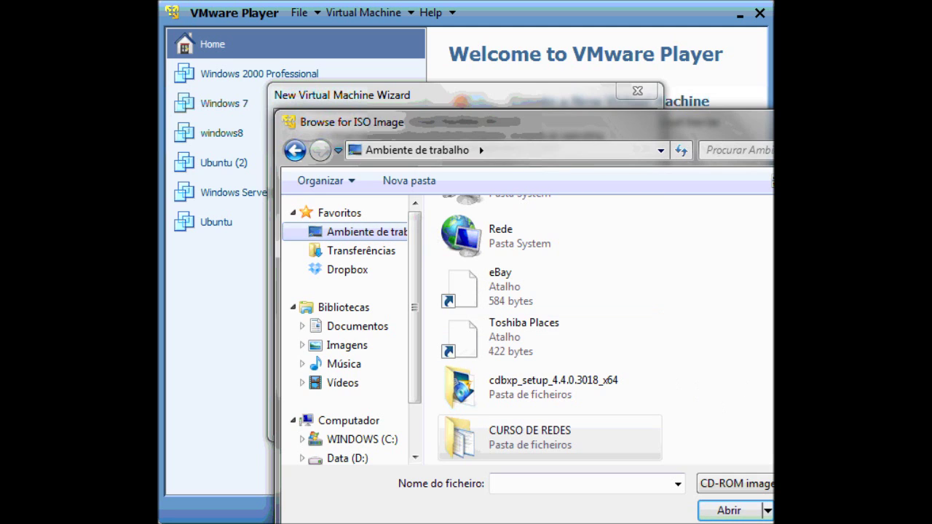
pyautogui.scroll(-5, 550, 328)
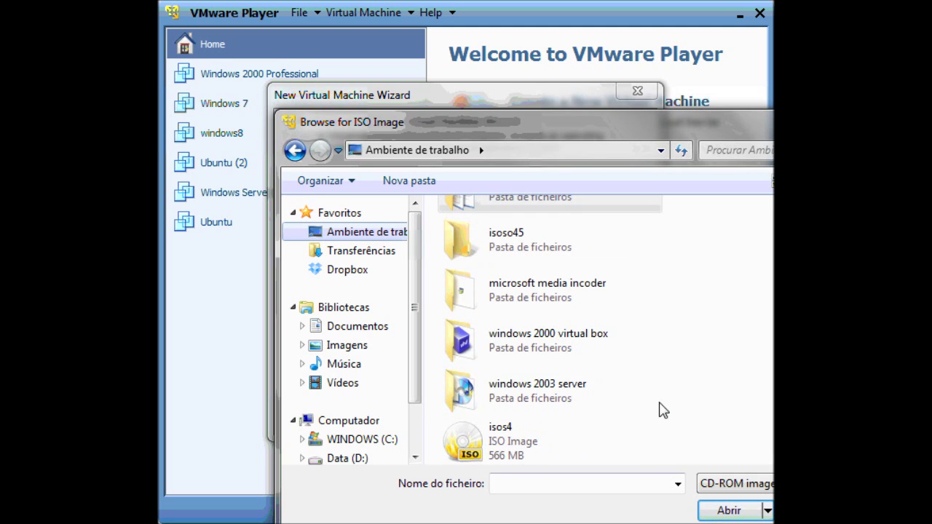
pyautogui.click(556, 397)
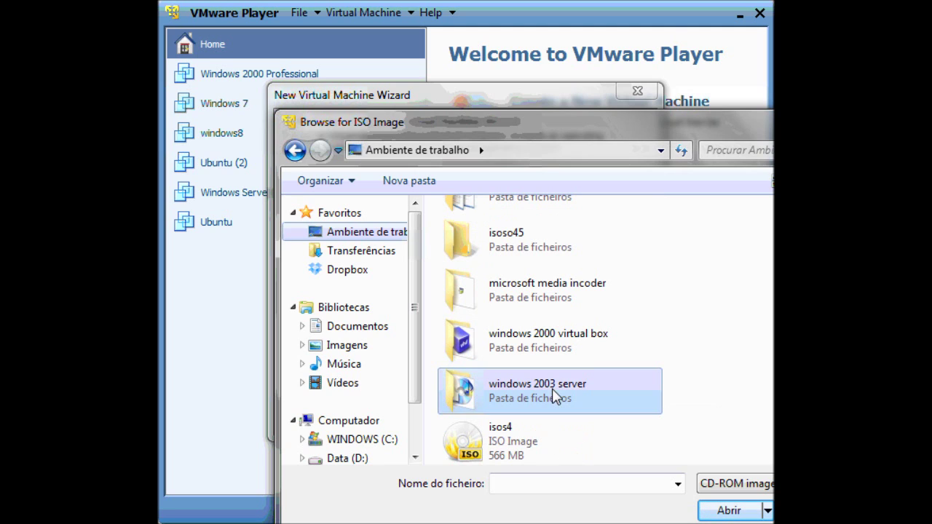
pyautogui.click(729, 511)
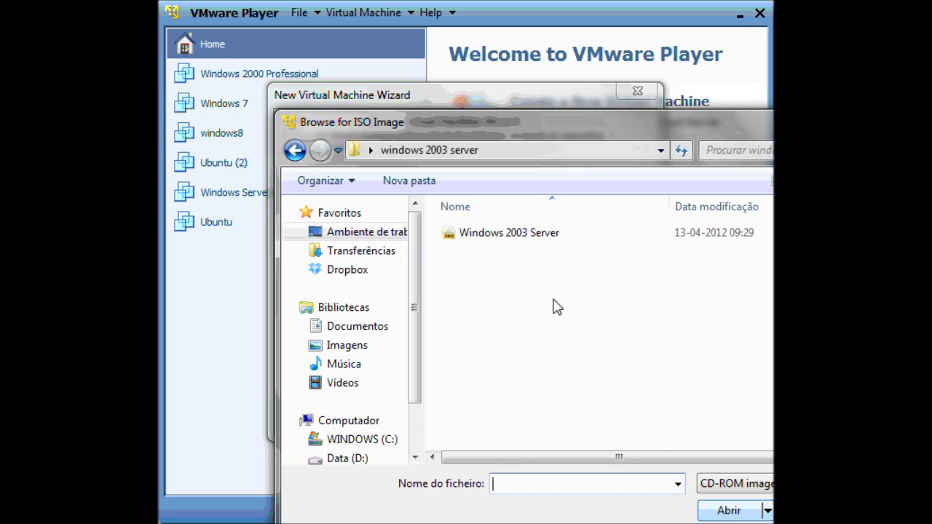
pyautogui.click(501, 238)
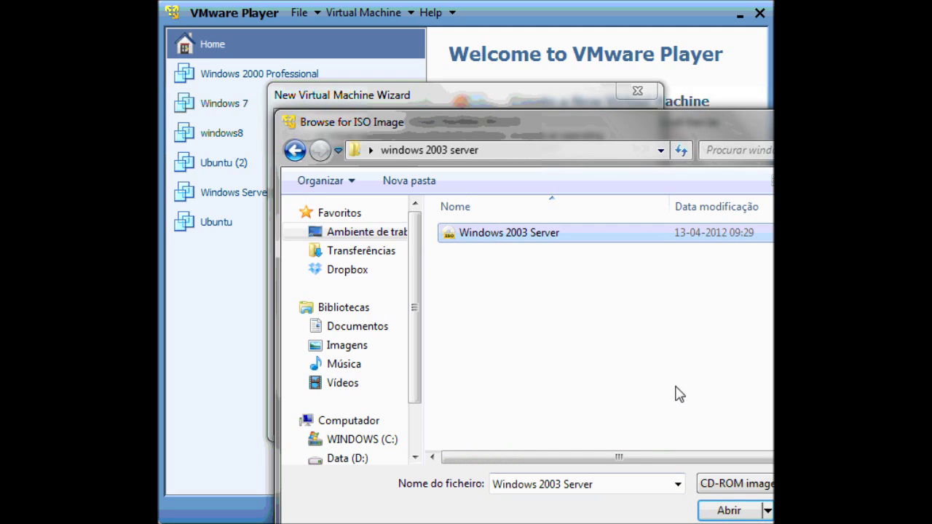
pyautogui.click(744, 513)
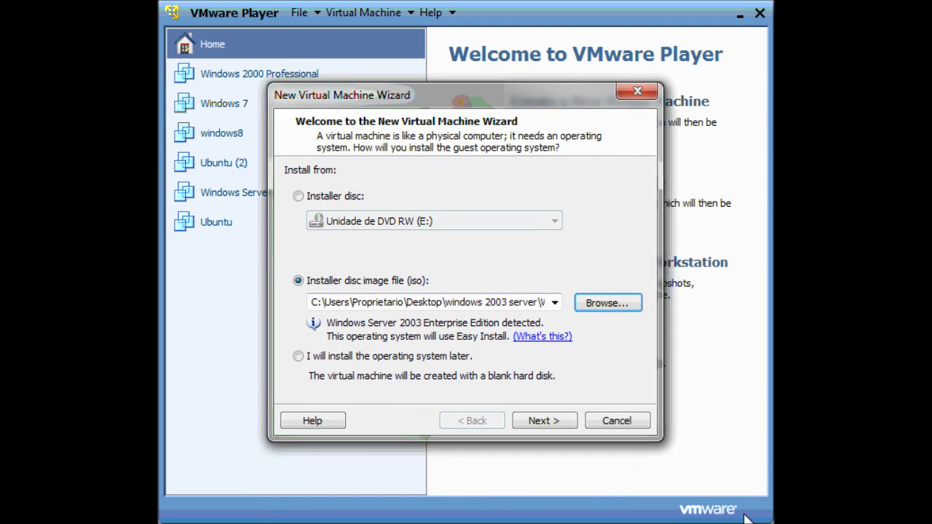
# Continue without a Windows product key and keep the virtual machine name Windows Server 2003 Enterprise Edition with its default location.
pyautogui.click(537, 421)
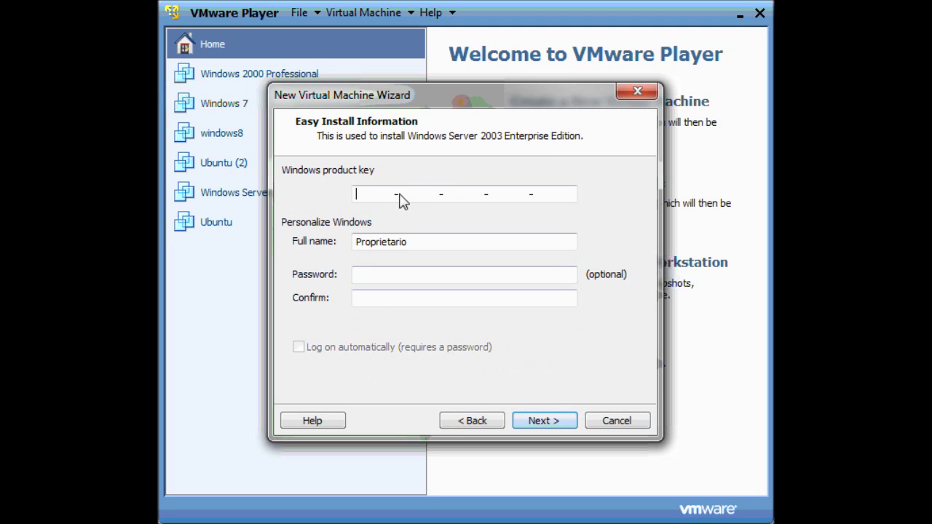
pyautogui.click(545, 421)
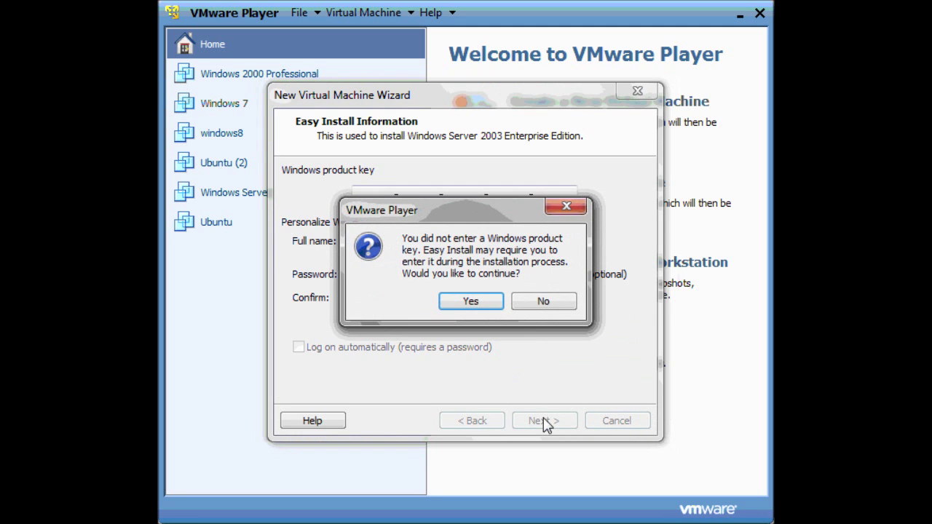
pyautogui.click(480, 304)
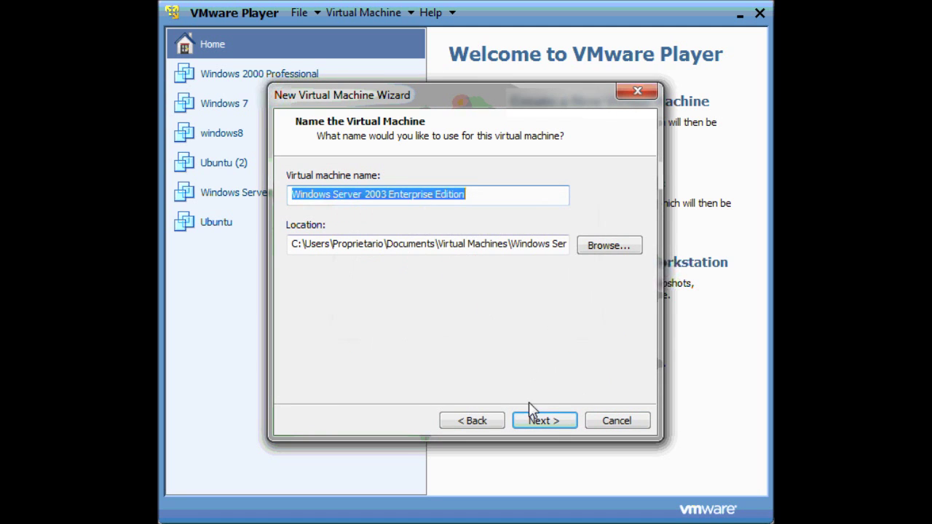
pyautogui.click(537, 424)
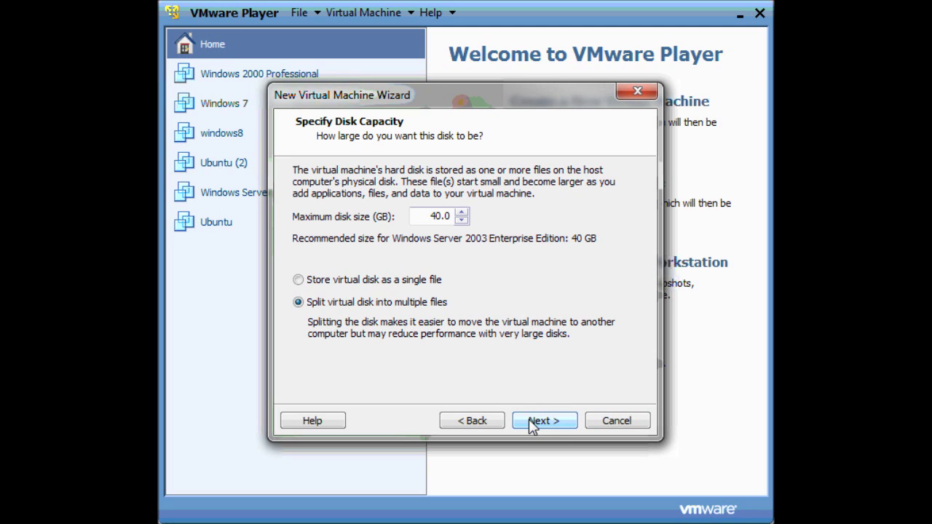
pyautogui.click(475, 421)
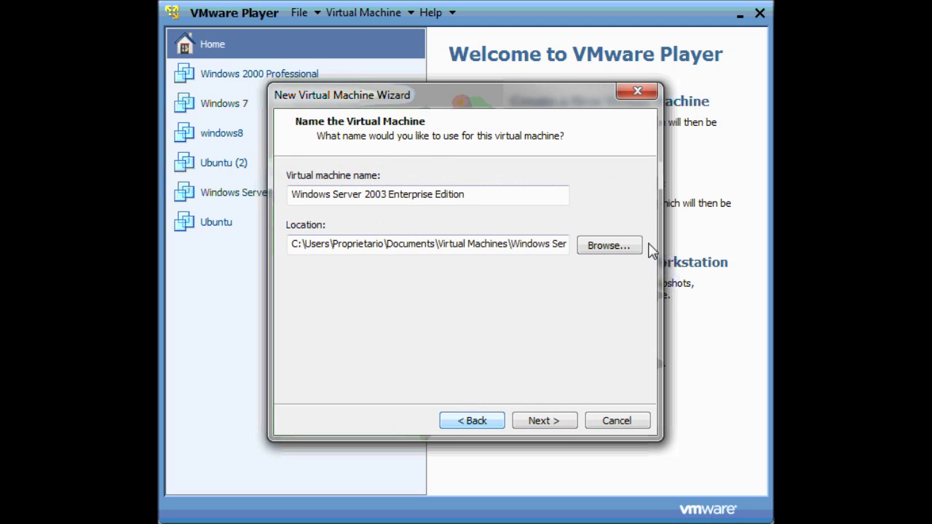
pyautogui.click(602, 248)
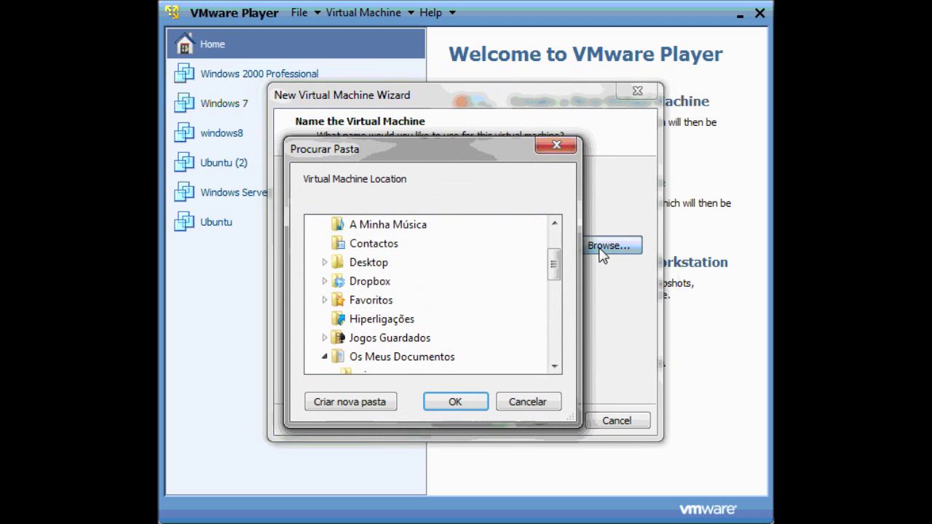
pyautogui.click(529, 409)
pyautogui.click(537, 426)
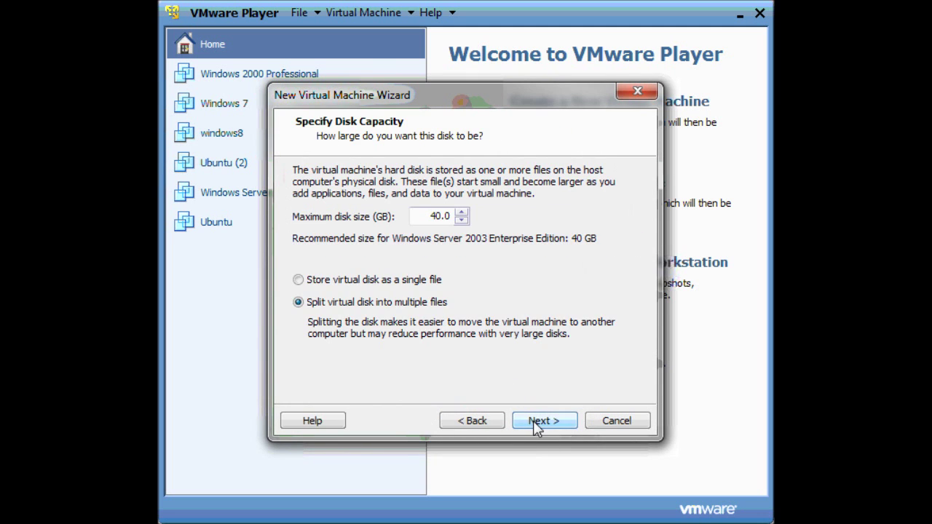
# Create and start the virtual machine with a 40 GB disk split into multiple files, dismissing the removable devices hint.
pyautogui.click(533, 421)
pyautogui.click(533, 421)
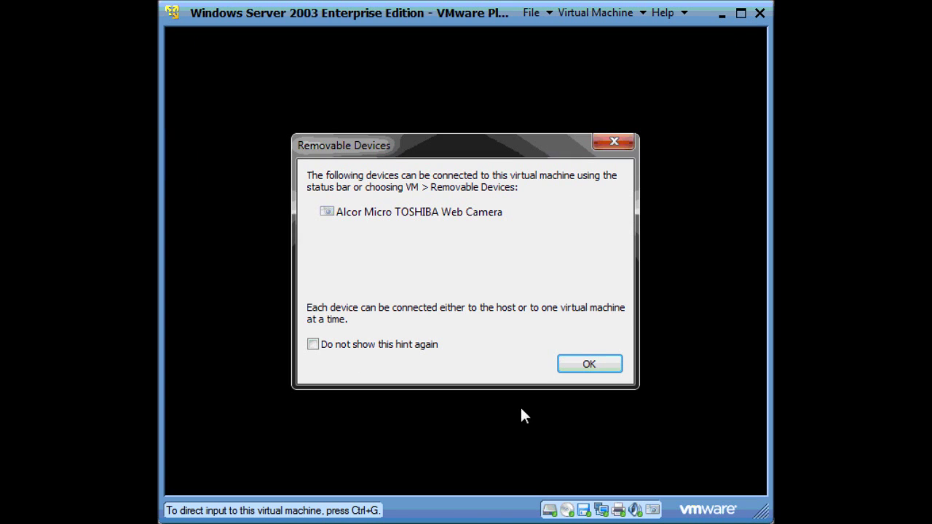
pyautogui.click(584, 364)
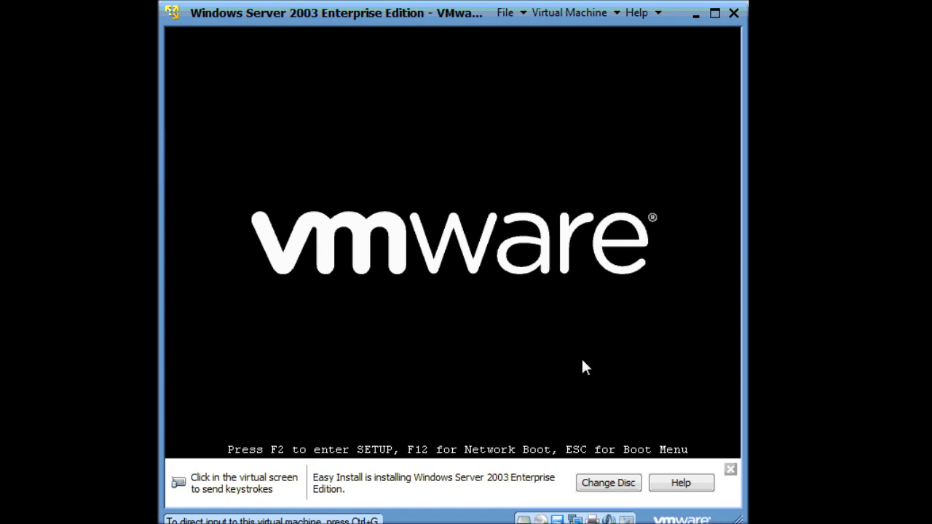
pyautogui.moveTo(344, 523)
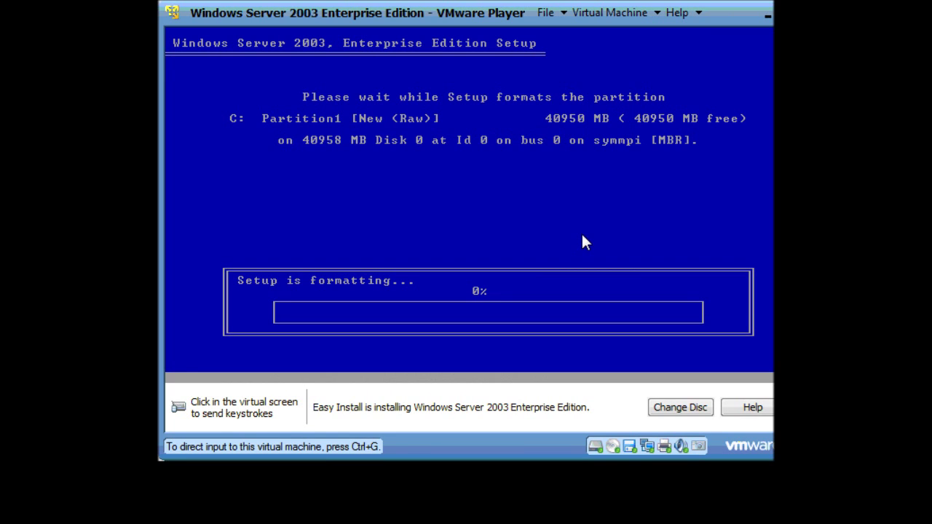
pyautogui.click(584, 236)
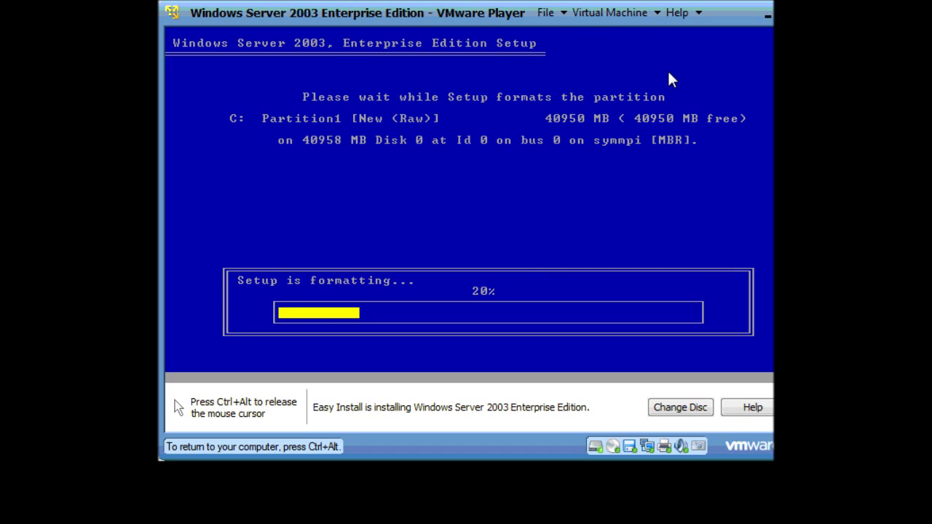
pyautogui.hotkey('ctrl', 'alt')
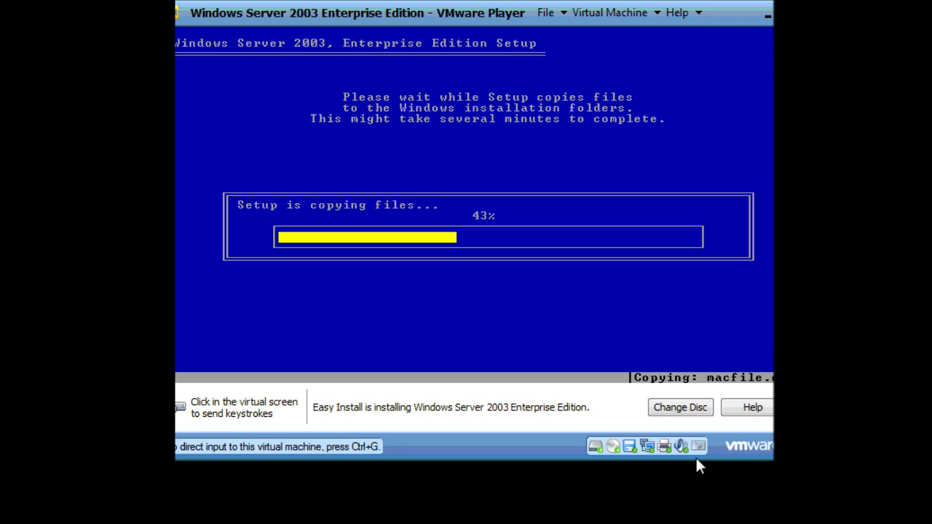
pyautogui.moveTo(695, 459)
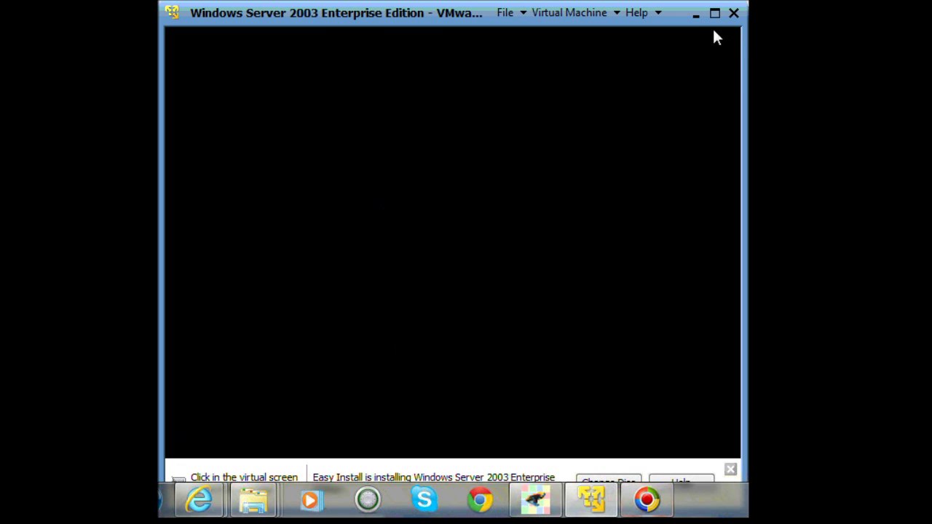
pyautogui.click(712, 39)
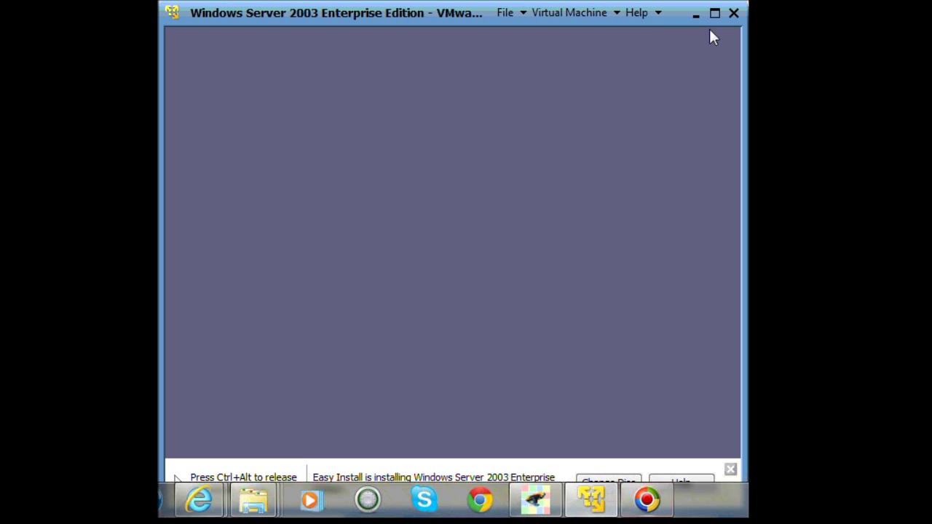
pyautogui.hotkey('ctrl', 'alt')
pyautogui.click(601, 81)
pyautogui.hotkey('ctrl', 'alt')
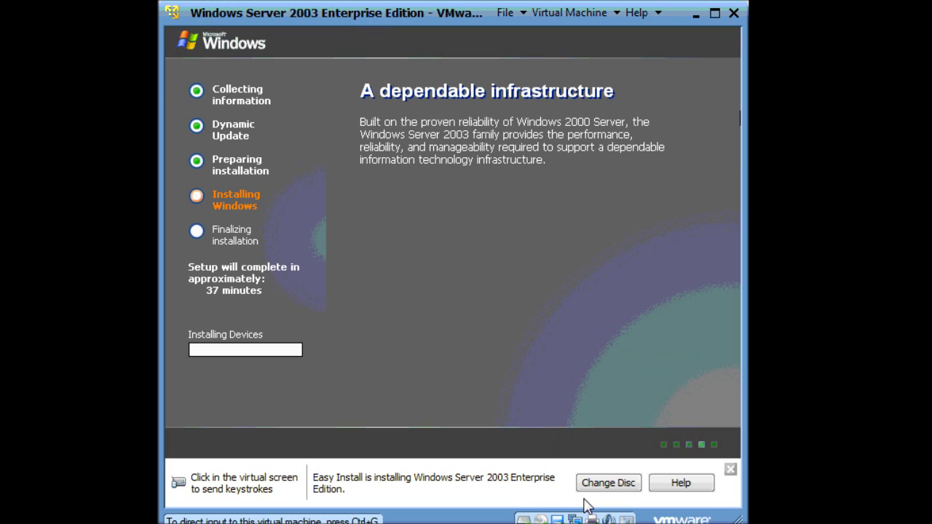
pyautogui.moveTo(630, 523)
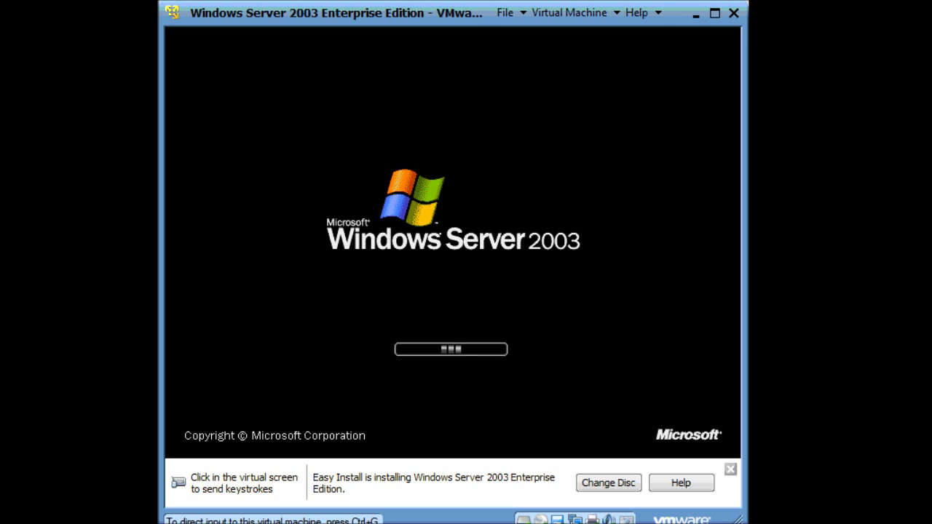
pyautogui.moveTo(630, 520)
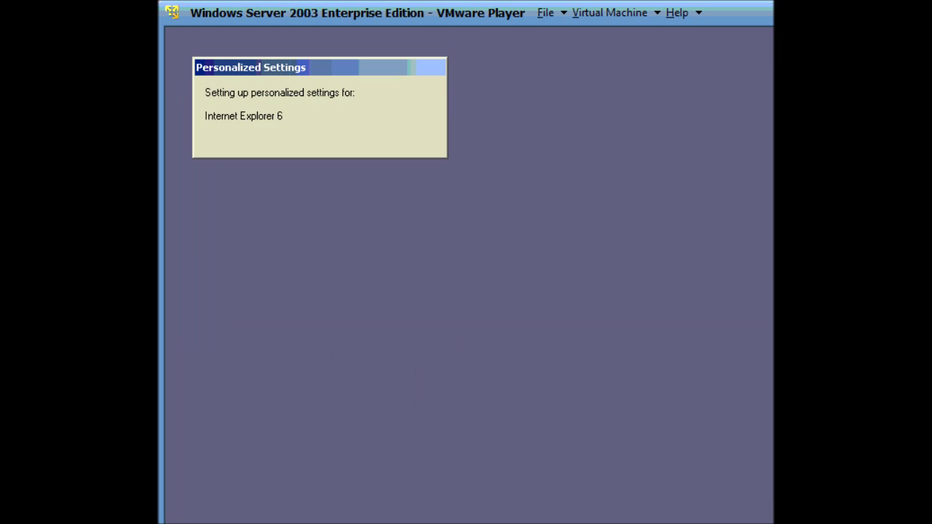
# Narrow the virtual machine window so that its full frame fits in the visible area.
pyautogui.moveTo(638, 523)
pyautogui.moveTo(773, 12); pyautogui.dragTo(728, 13)
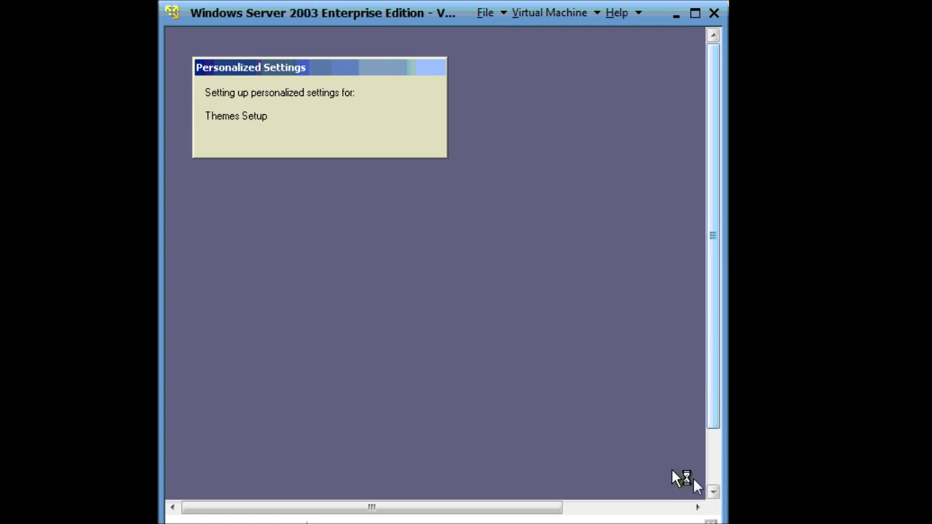
pyautogui.moveTo(728, 13); pyautogui.dragTo(705, 12)
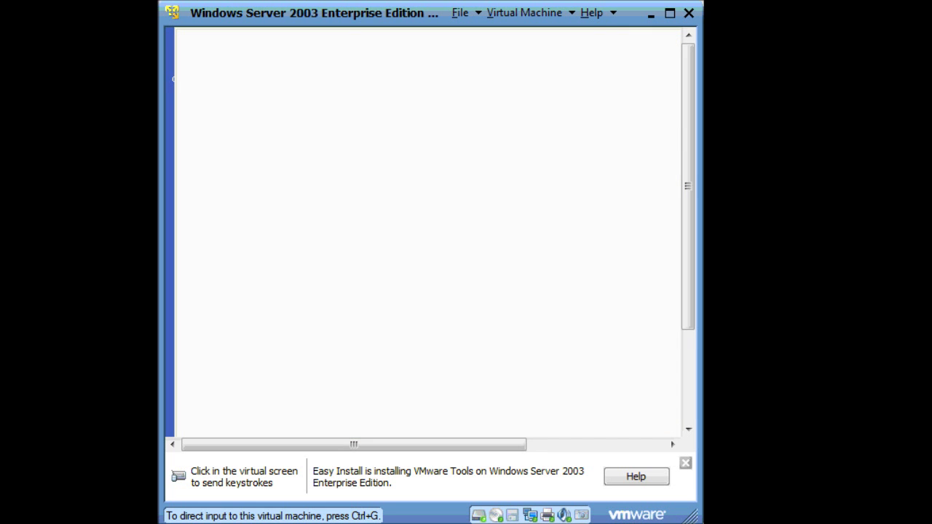
# Start updating the server from the Install Critical Security Updates section of the post-setup page.
pyautogui.click(554, 430)
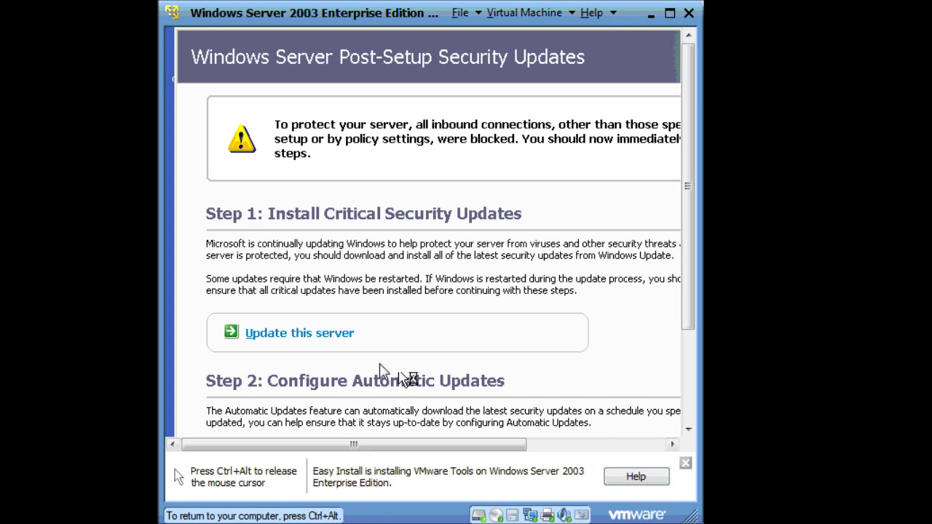
pyautogui.click(302, 335)
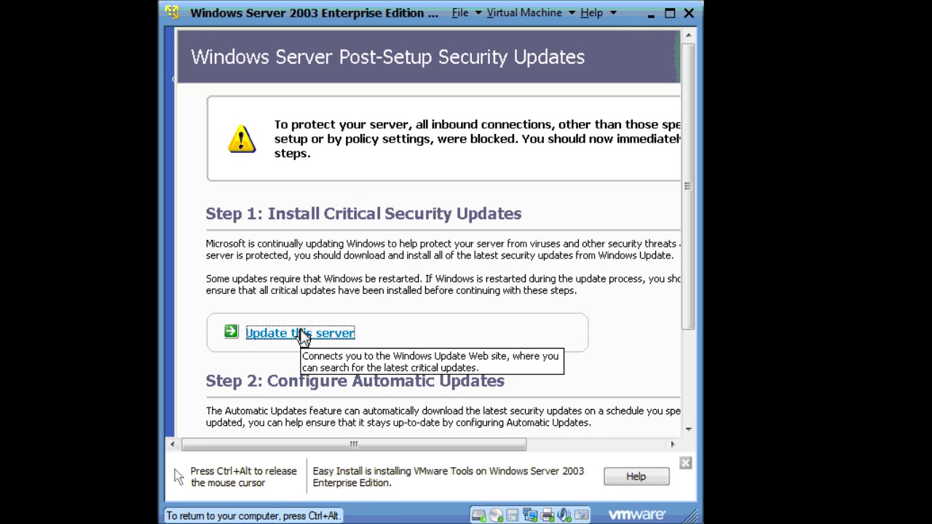
# Dismiss Internet Explorer's Enhanced Security Configuration message and set it not to show in the future.
pyautogui.hotkey('ctrl', 'alt')
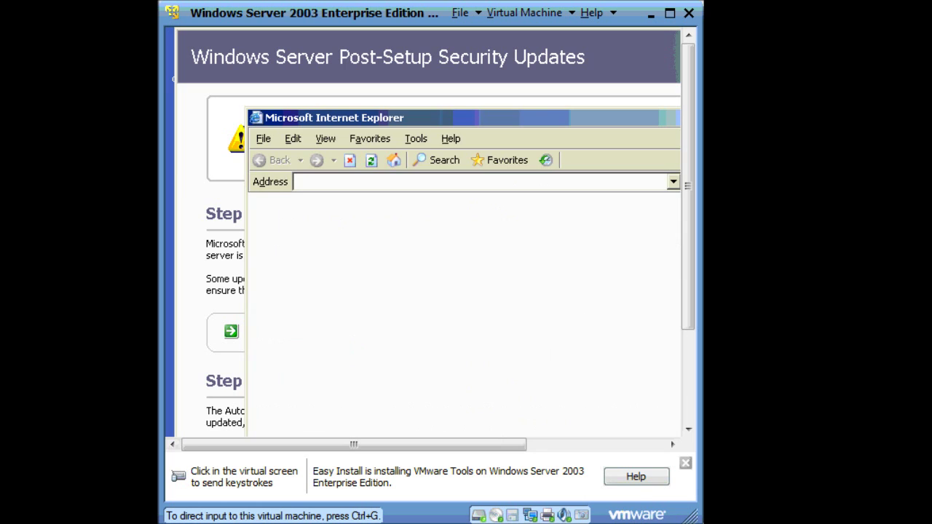
pyautogui.click(634, 341)
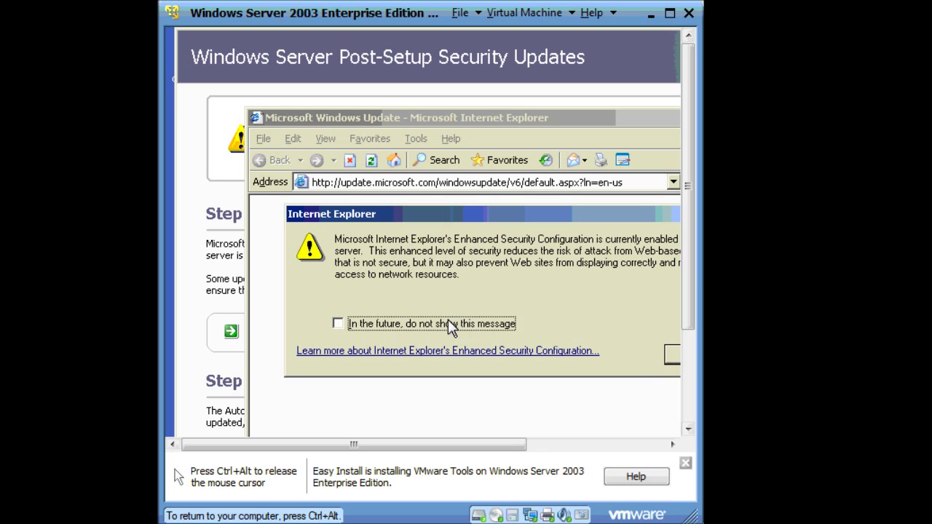
pyautogui.click(339, 326)
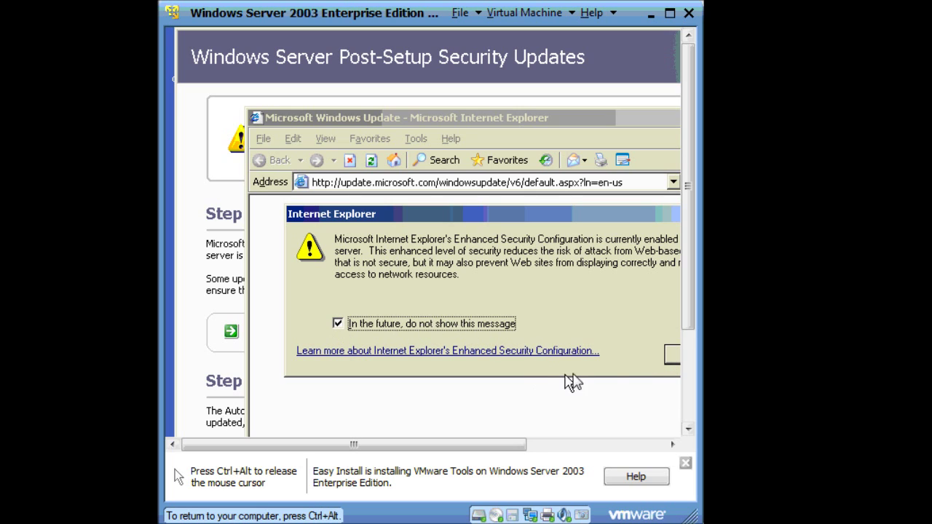
pyautogui.click(672, 357)
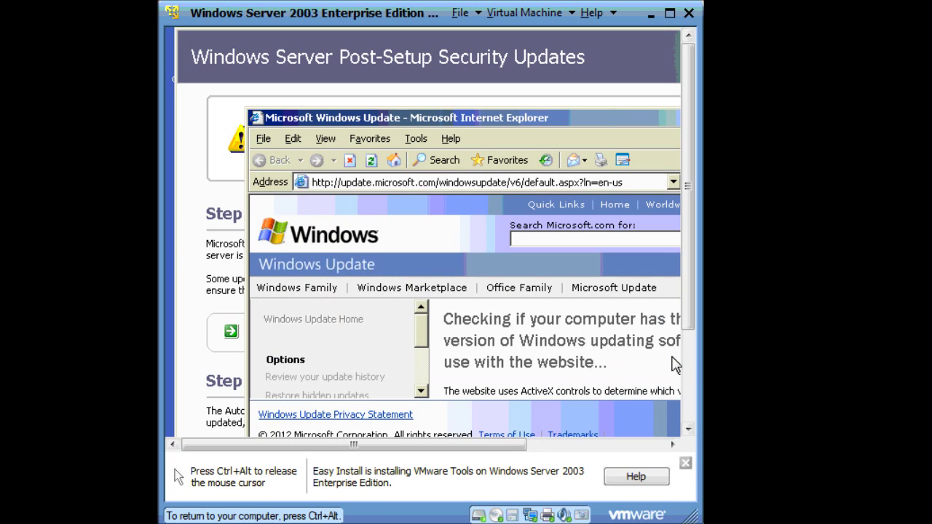
# Allow installation of the Windows Update software from Microsoft Windows Component Publisher in the security warning.
pyautogui.moveTo(427, 445); pyautogui.dragTo(518, 451)
pyautogui.click(651, 308)
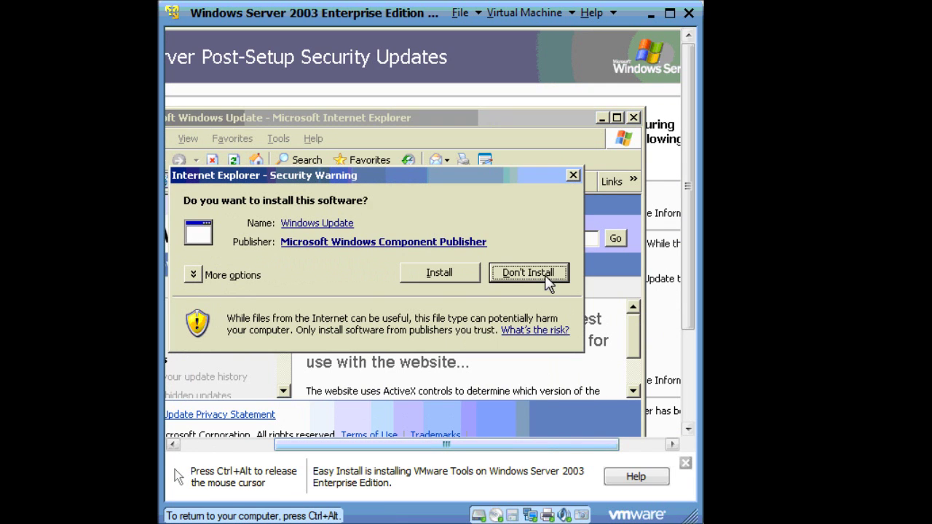
pyautogui.click(460, 275)
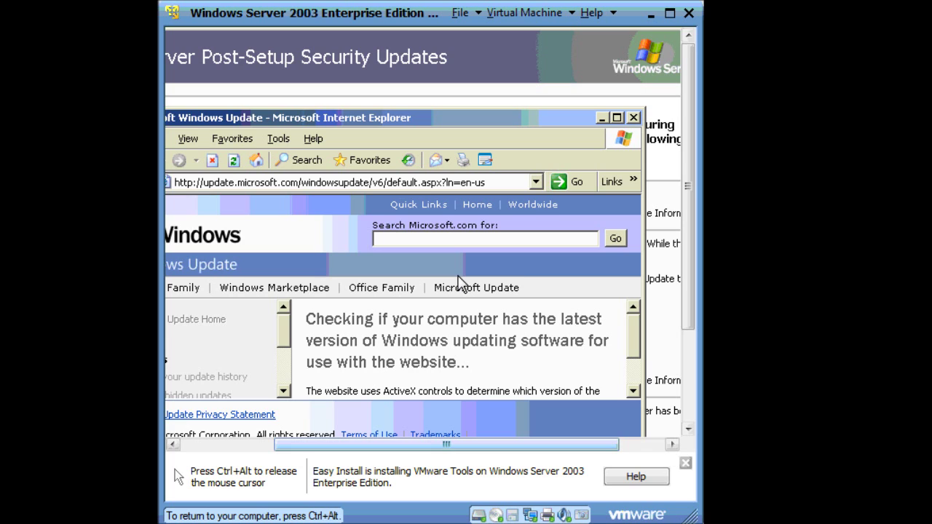
pyautogui.hotkey('ctrl', 'alt')
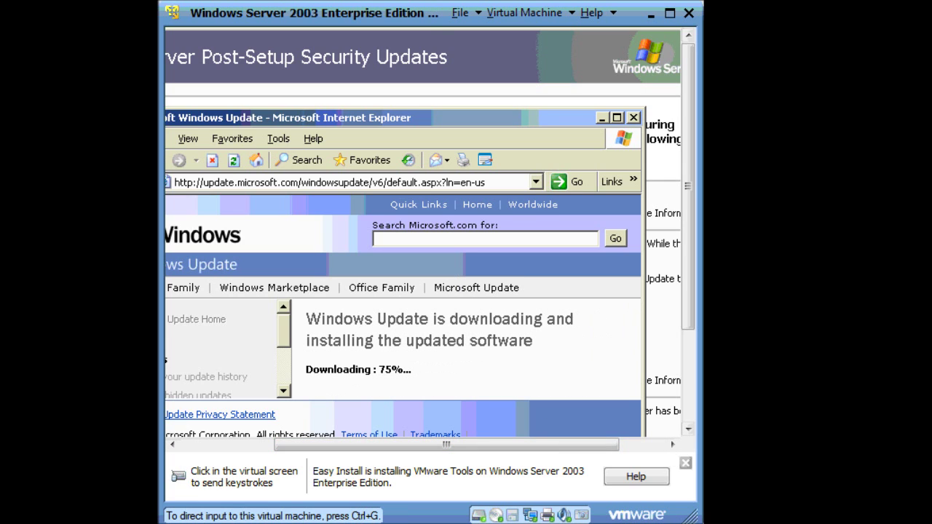
pyautogui.click(644, 375)
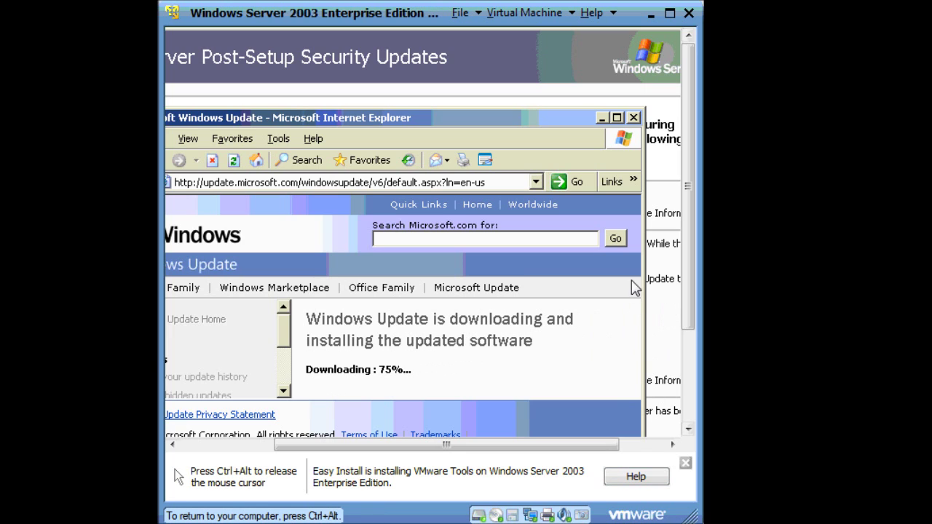
pyautogui.hotkey('ctrl', 'alt')
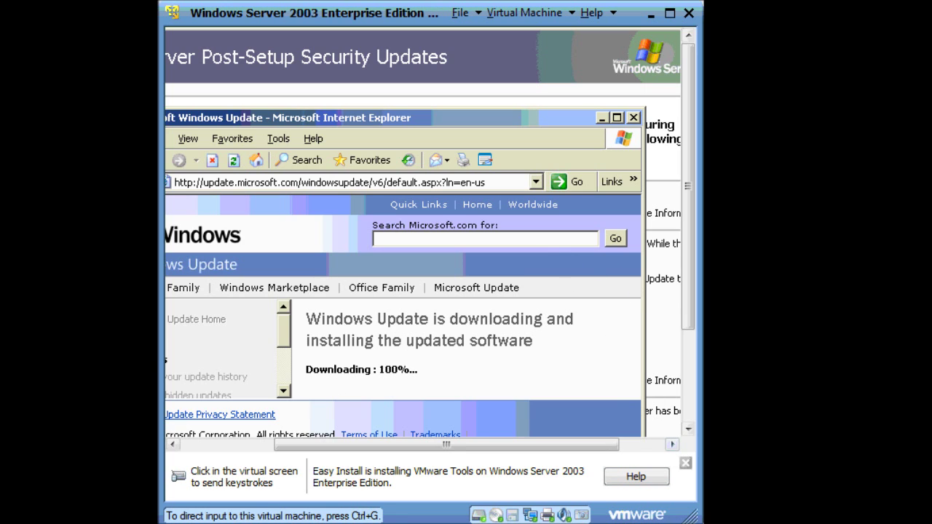